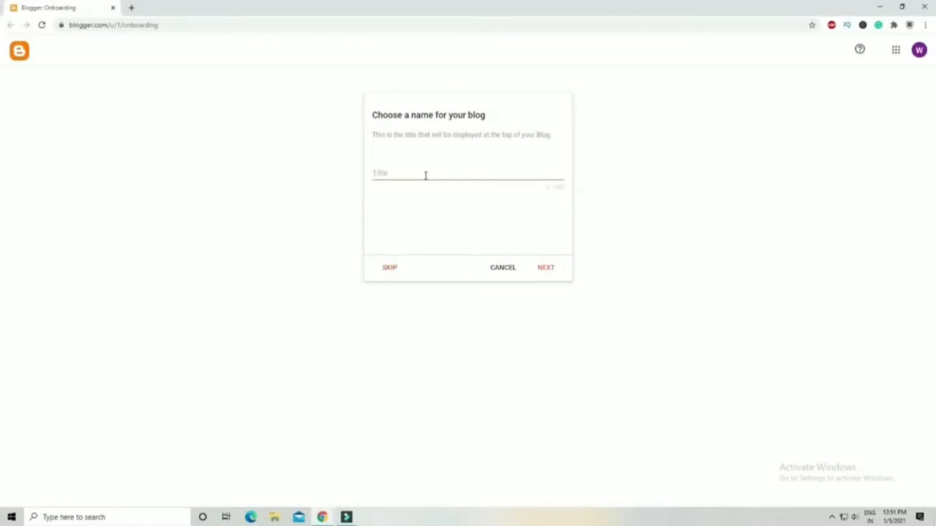
# Name the new blog testblog and continue to the next onboarding screen.
pyautogui.click(426, 175)
pyautogui.write('testblog')
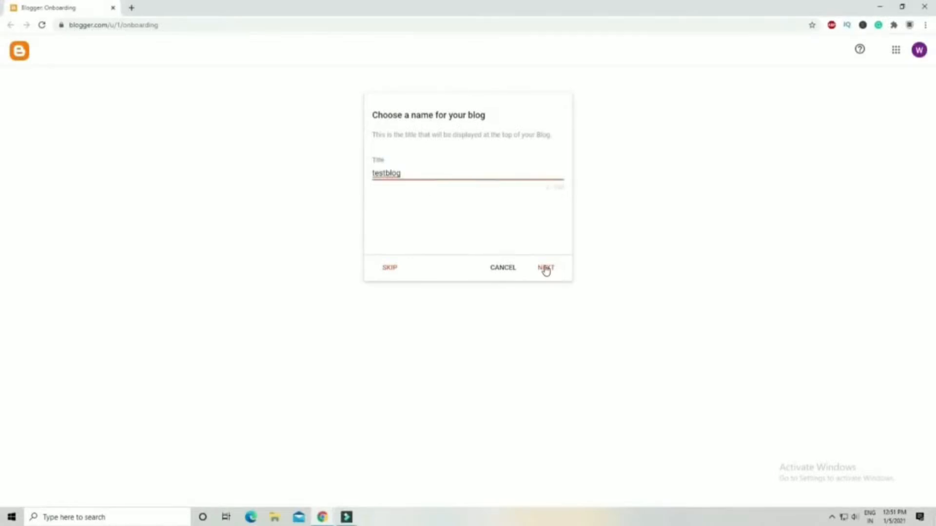
pyautogui.click(544, 270)
# Set the blog address to testblog12345six.blogspot.com and continue.
pyautogui.click(403, 176)
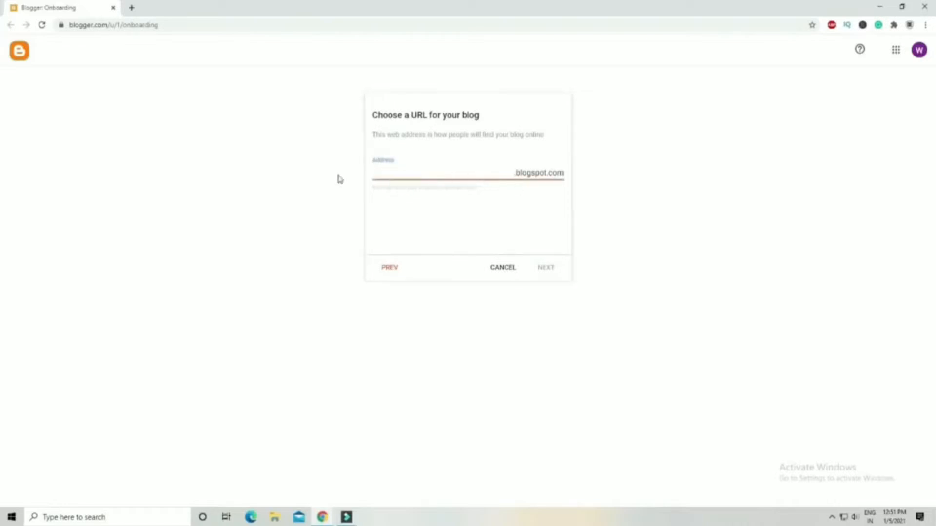
pyautogui.write('te')
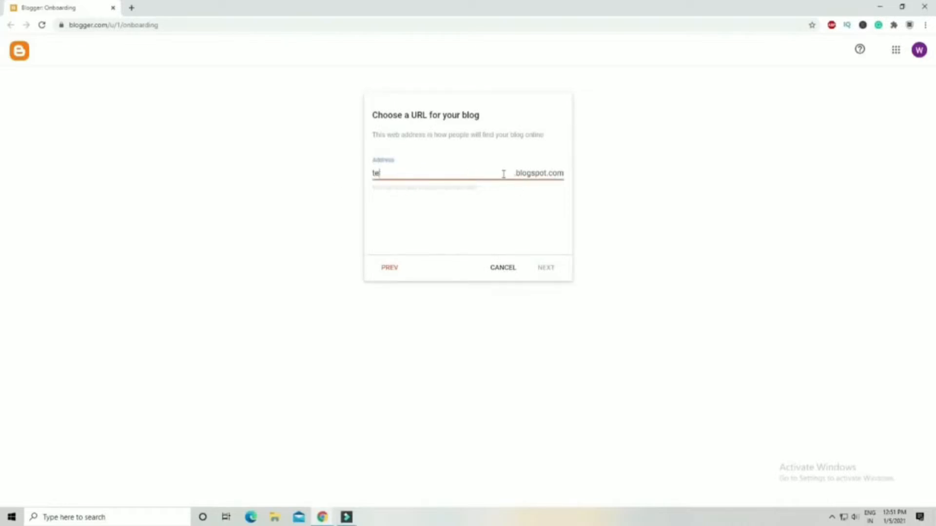
pyautogui.write('stblog12345')
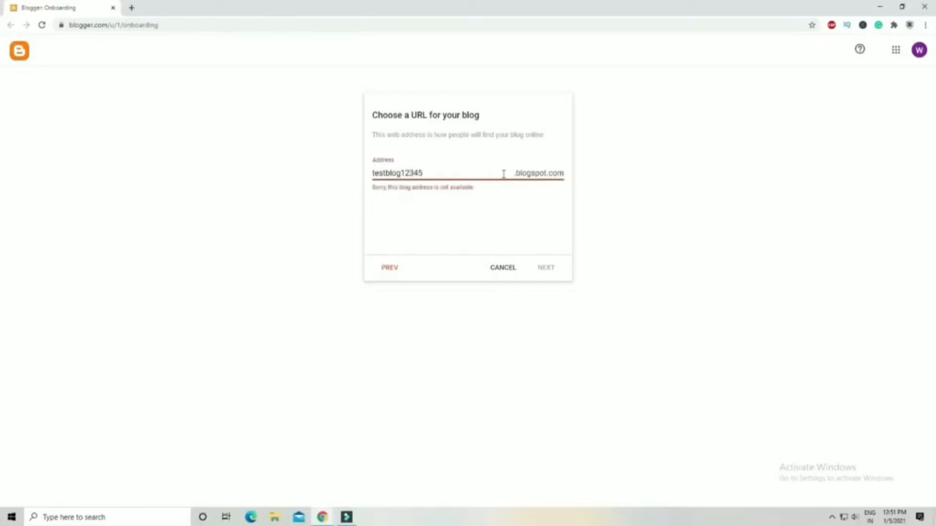
pyautogui.write('six')
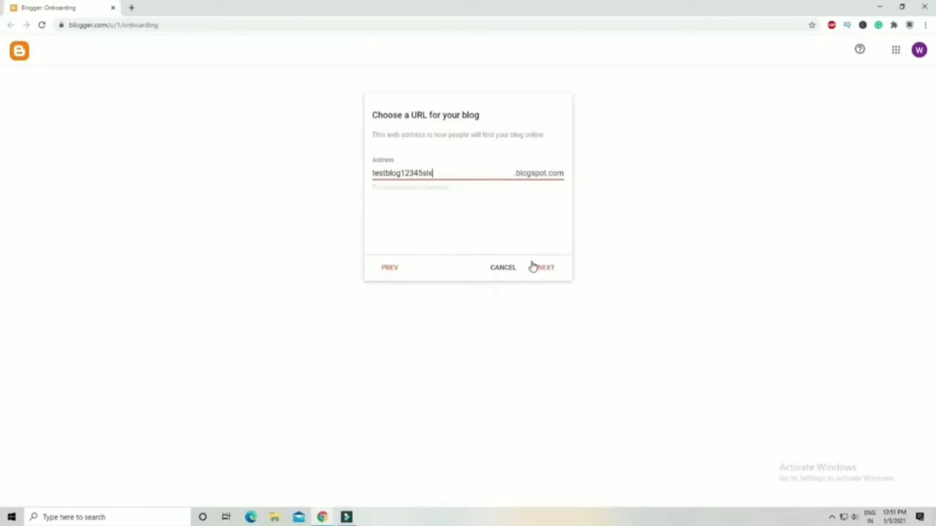
pyautogui.click(547, 268)
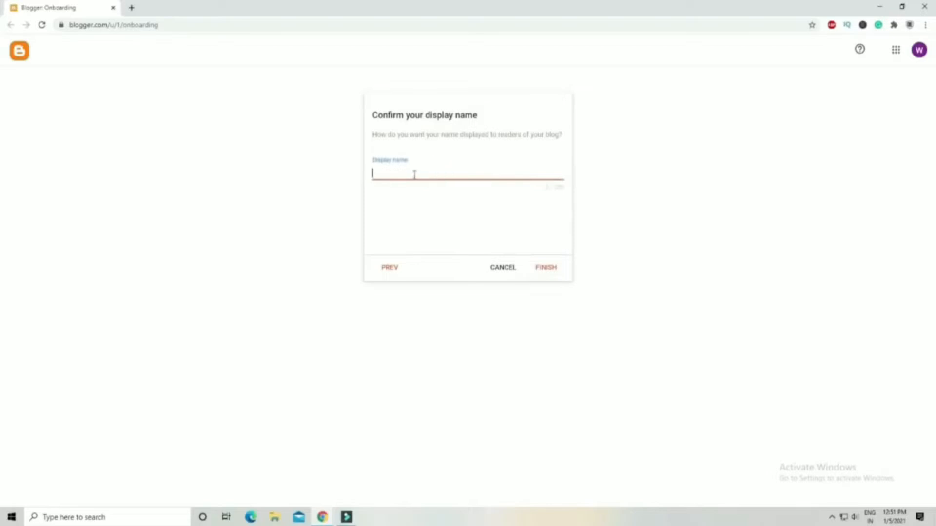
# Set the display name to Test Blog and finish the blog setup.
pyautogui.write('Test Blog')
pyautogui.click(541, 268)
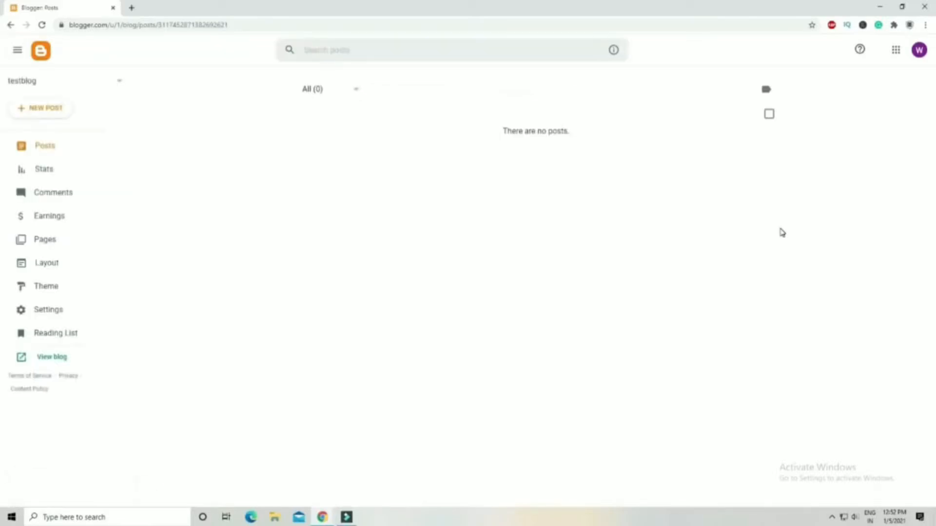
# Browse the theme gallery and apply the Emporio Porcelain theme to the blog.
pyautogui.click(61, 291)
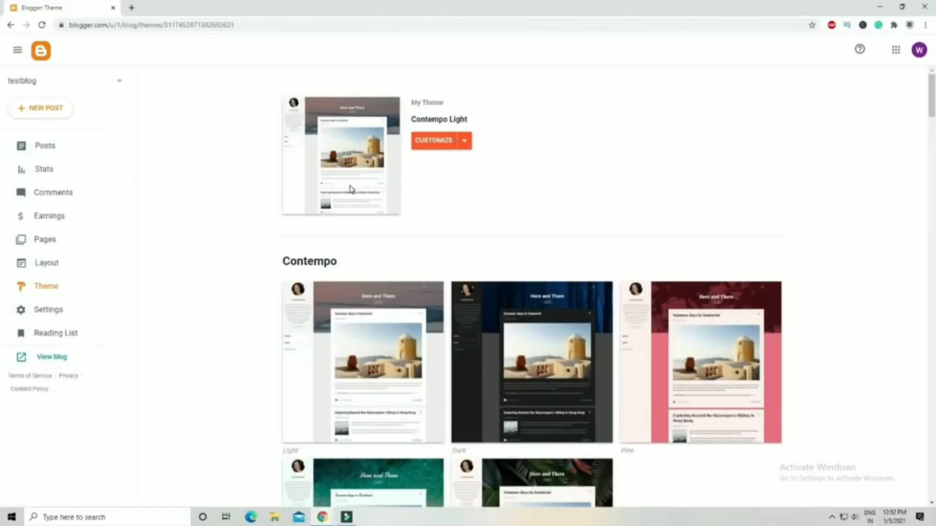
pyautogui.scroll(-9, 568, 313)
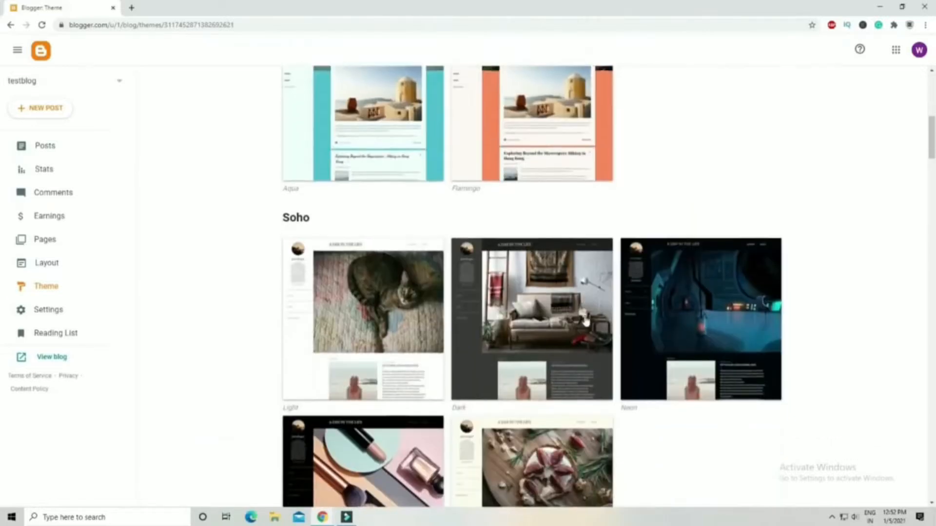
pyautogui.scroll(-4, 586, 321)
pyautogui.scroll(-9, 586, 321)
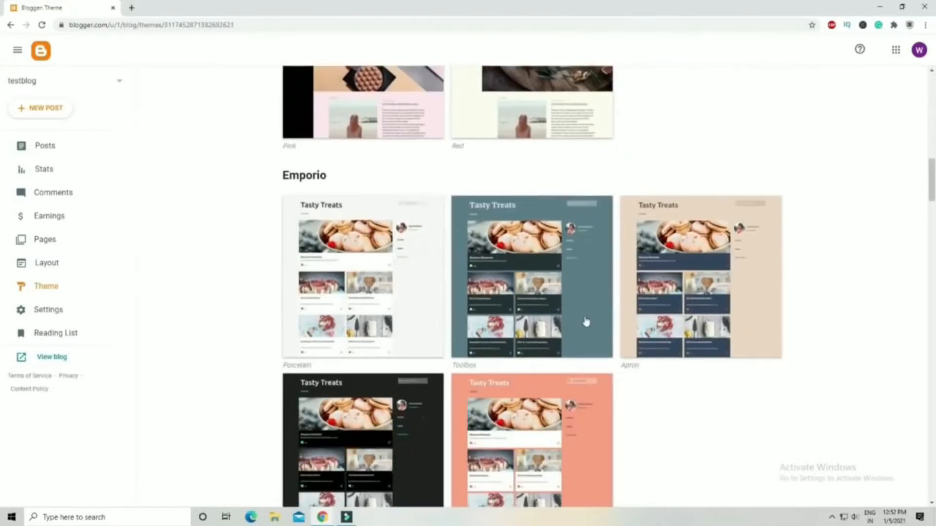
pyautogui.scroll(4, 586, 322)
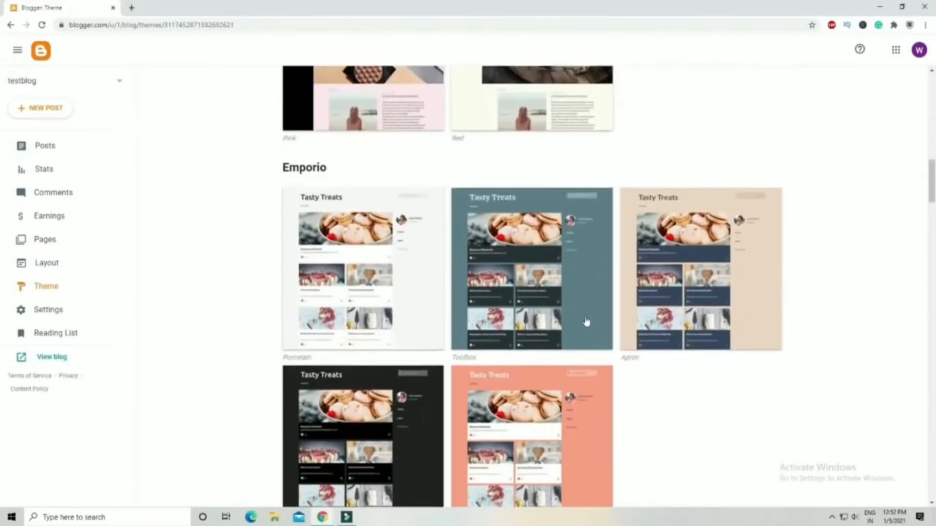
pyautogui.click(403, 313)
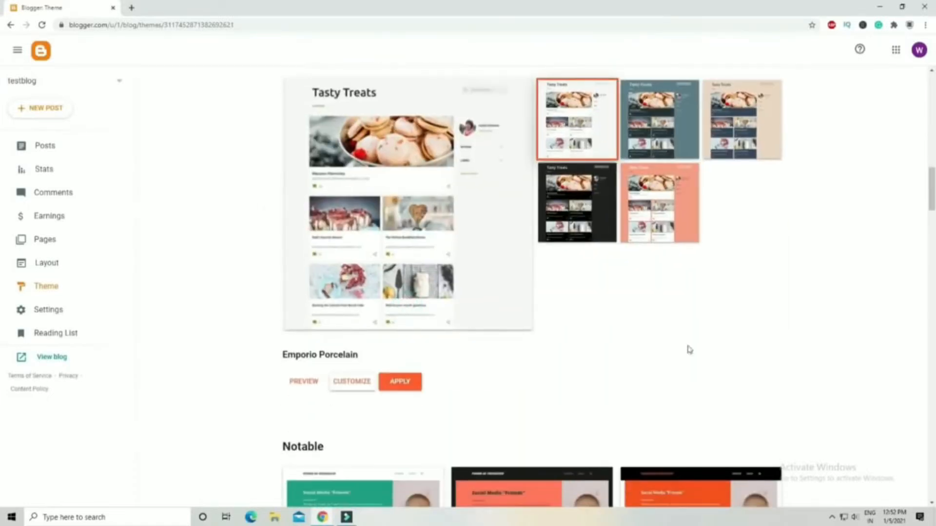
pyautogui.click(391, 380)
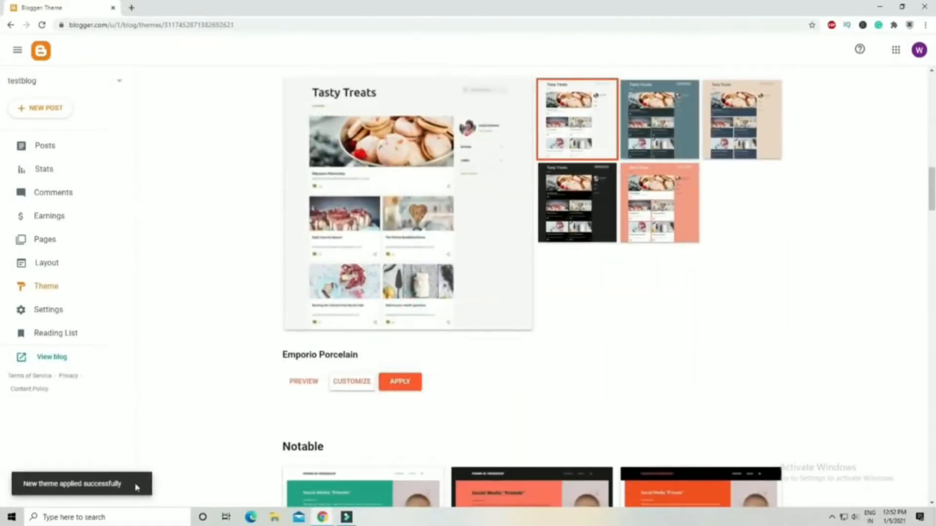
# View the live blog in a new tab, then return to the dashboard.
pyautogui.scroll(-12, 202, 338)
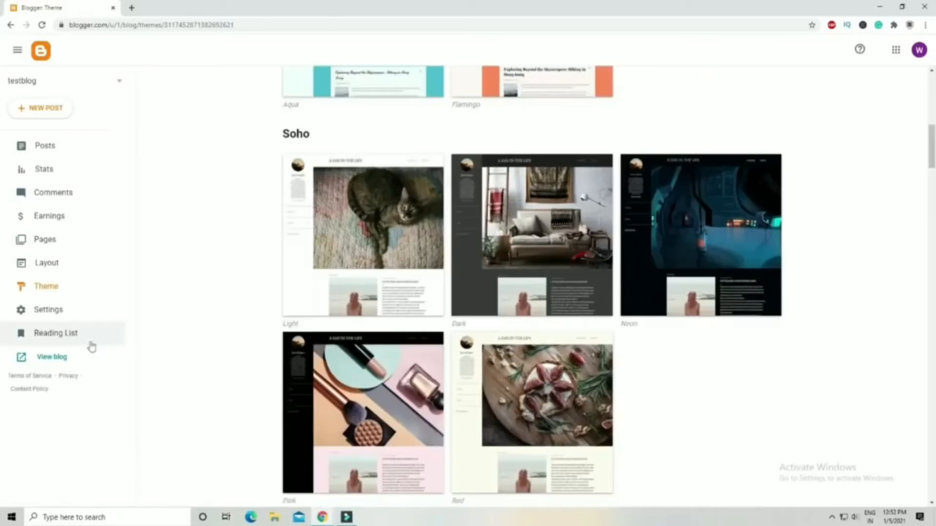
pyautogui.click(47, 360)
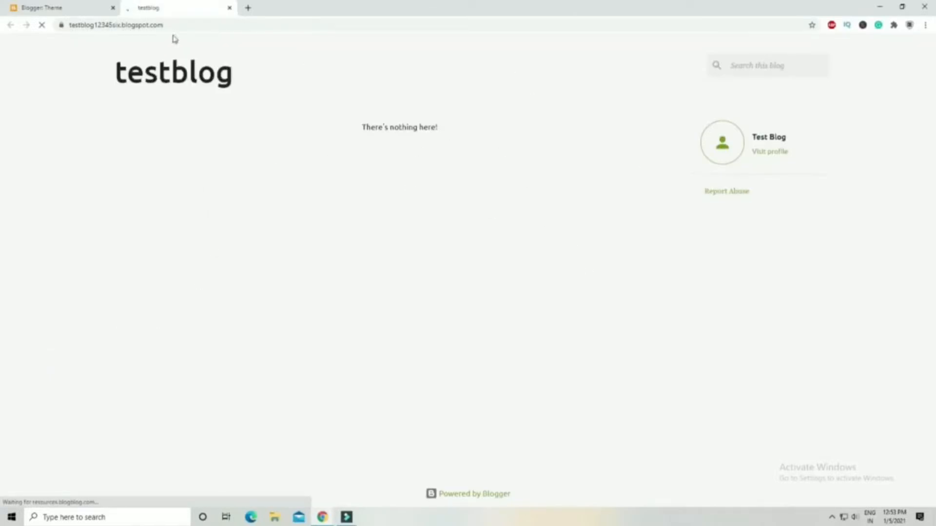
pyautogui.click(71, 7)
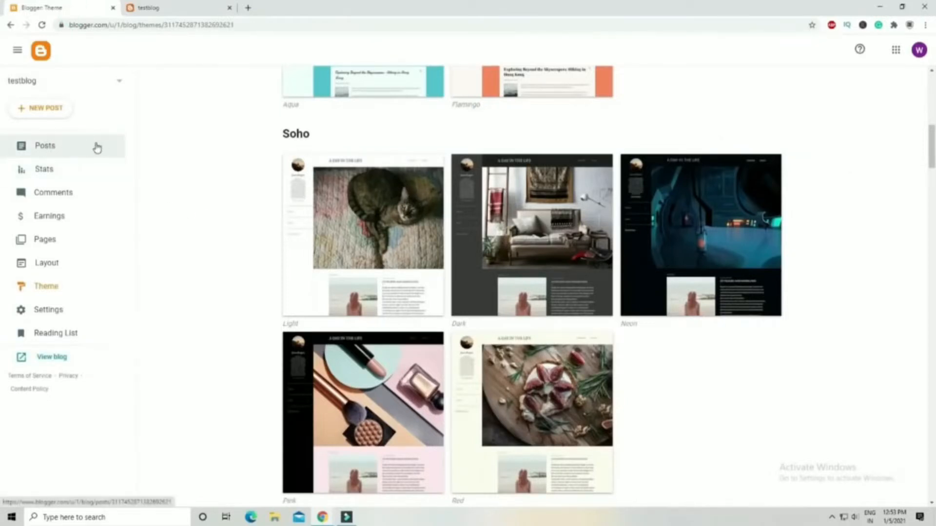
# Start a new post and title it How to create a Blog Post.
pyautogui.click(43, 146)
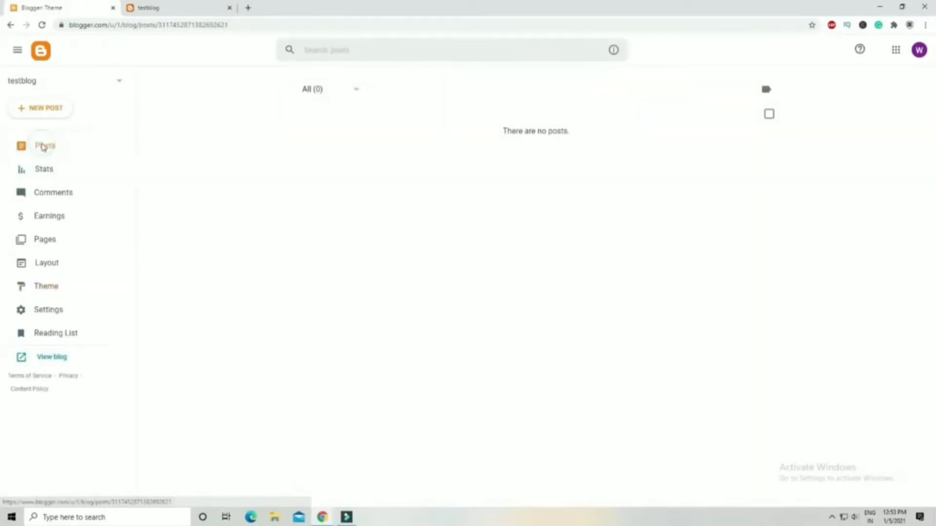
pyautogui.click(41, 115)
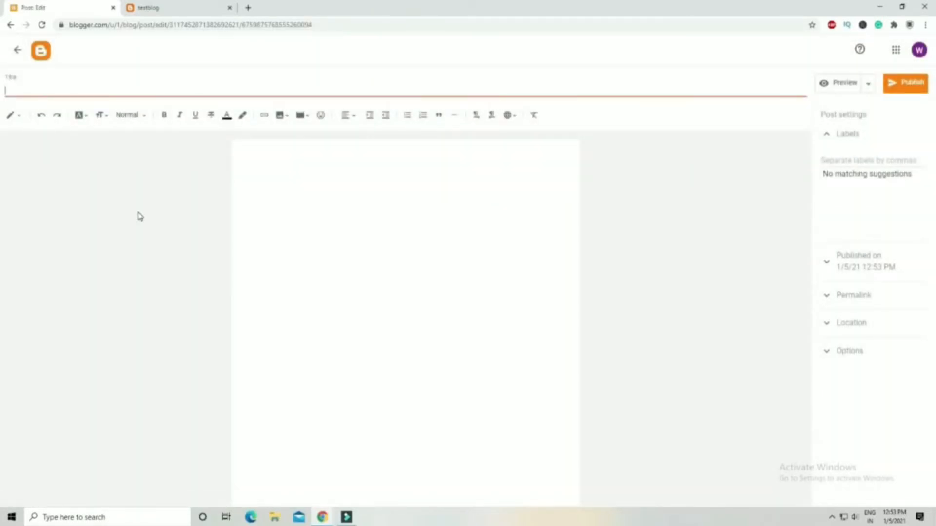
pyautogui.write('How to create a posy')
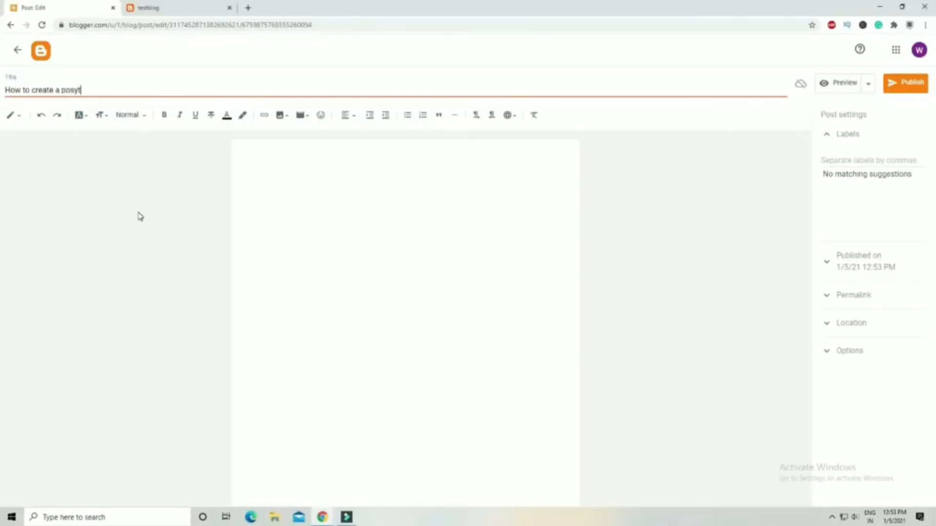
pyautogui.write('t')
pyautogui.press('BackSpace')
pyautogui.press('BackSpace')
pyautogui.press('BackSpace')
pyautogui.press('BackSpace')
pyautogui.write('Blog Post')
# Write 'your content here' in the post body and publish the post.
pyautogui.click(292, 198)
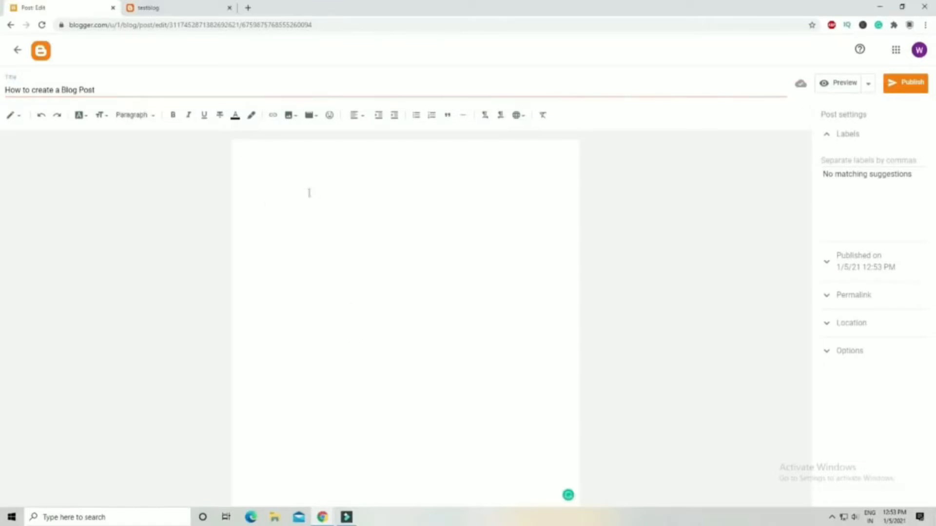
pyautogui.write('your content here...')
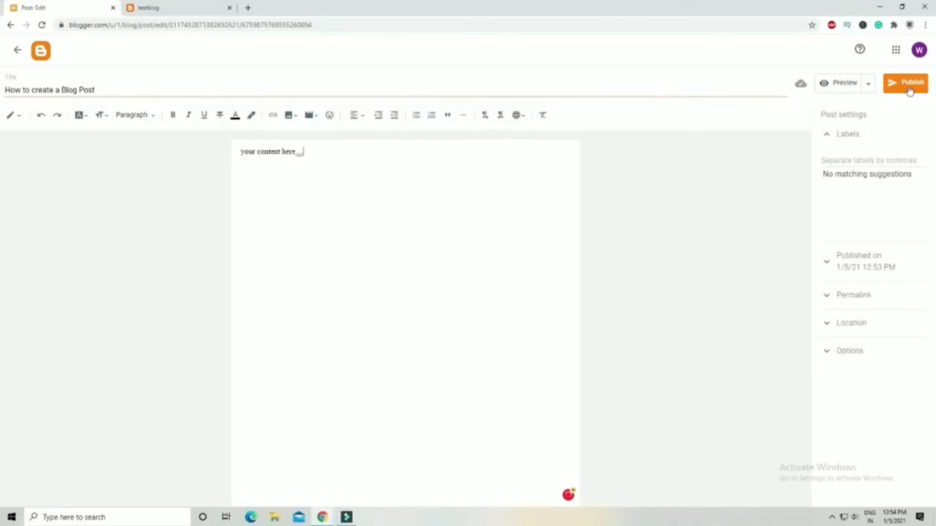
pyautogui.click(906, 83)
pyautogui.click(508, 294)
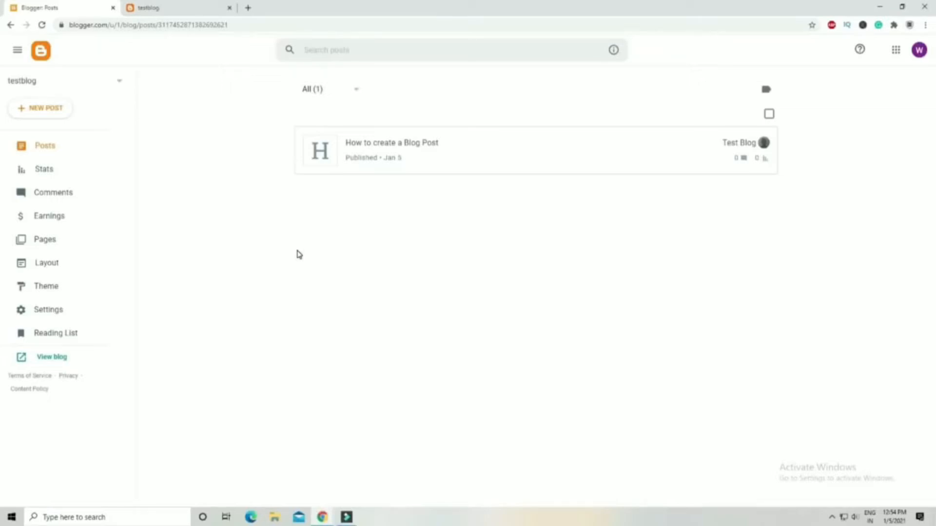
# Create a new page and enter ABOUT US, CONTACT US and DISCLAIMER as separate lines in its body.
pyautogui.click(56, 241)
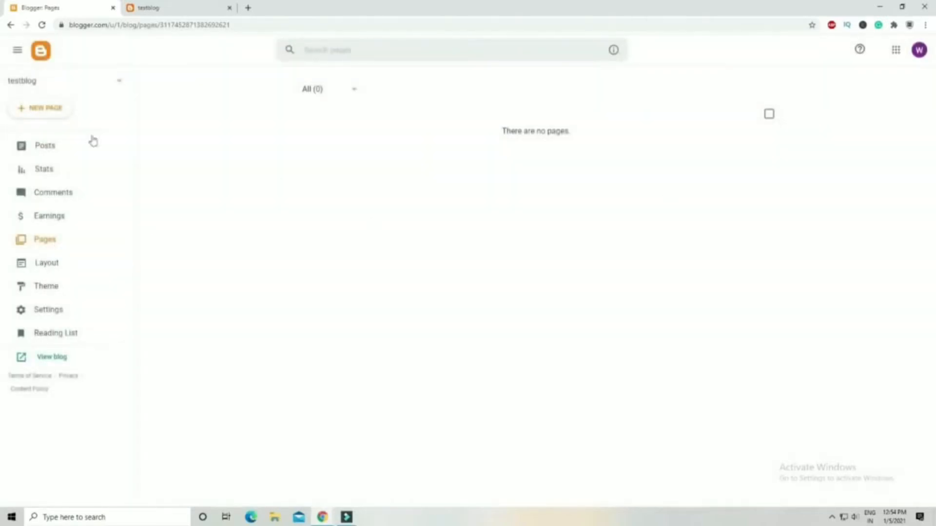
pyautogui.click(51, 109)
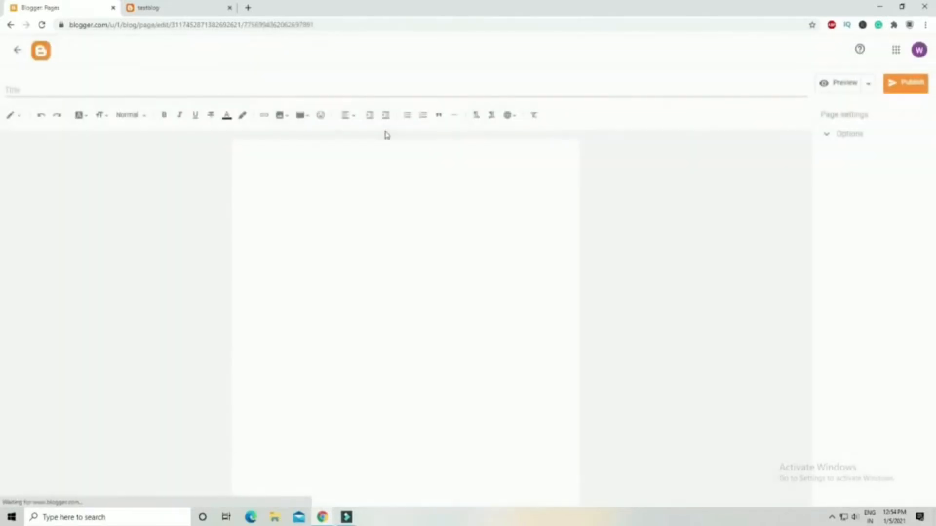
pyautogui.click(154, 93)
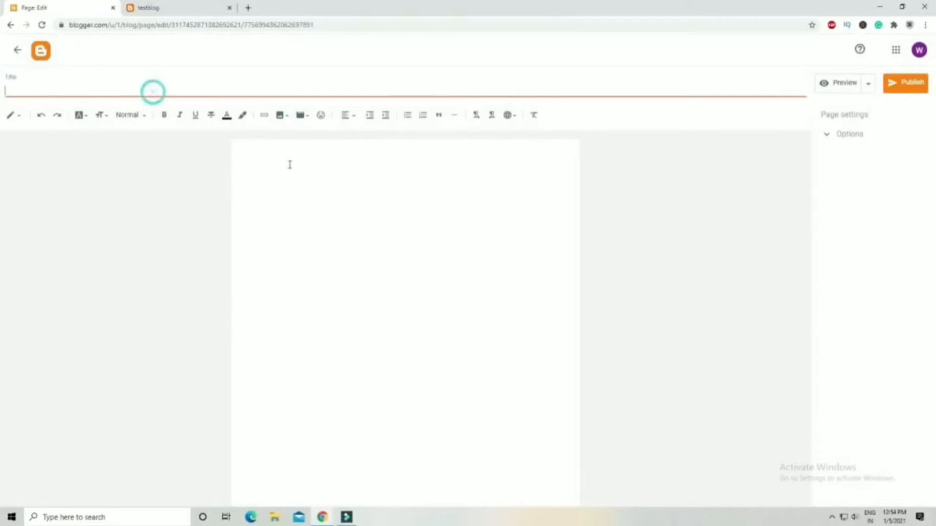
pyautogui.click(295, 170)
pyautogui.write('ABOUT US ')
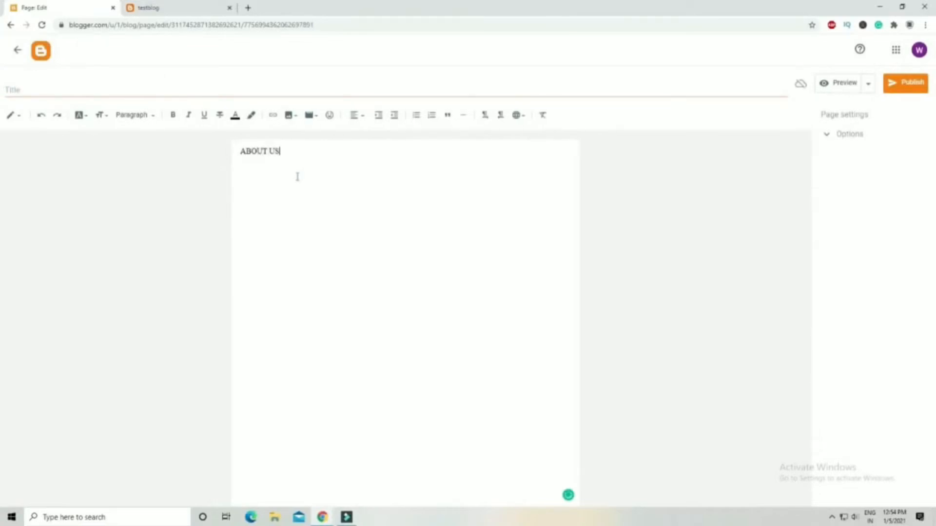
pyautogui.write('CONTACT US')
pyautogui.press('Return')
pyautogui.write('DIS')
pyautogui.press('BackSpace')
pyautogui.press('BackSpace')
pyautogui.write('ISCLAIMER')
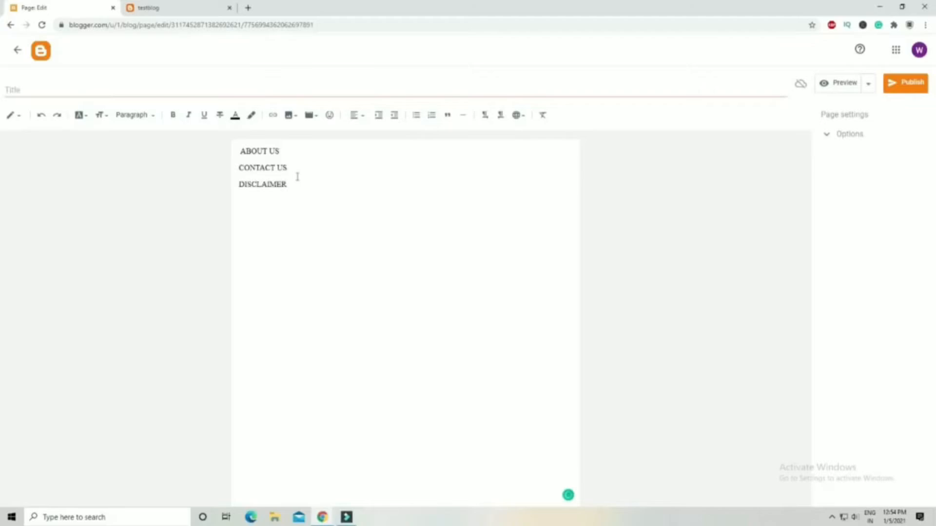
# Add PRIVACY POLICY and T&C as further lines in the page body.
pyautogui.press('Return')
pyautogui.write('PRIVACY POLICY')
pyautogui.press('Return')
pyautogui.write('T&C')
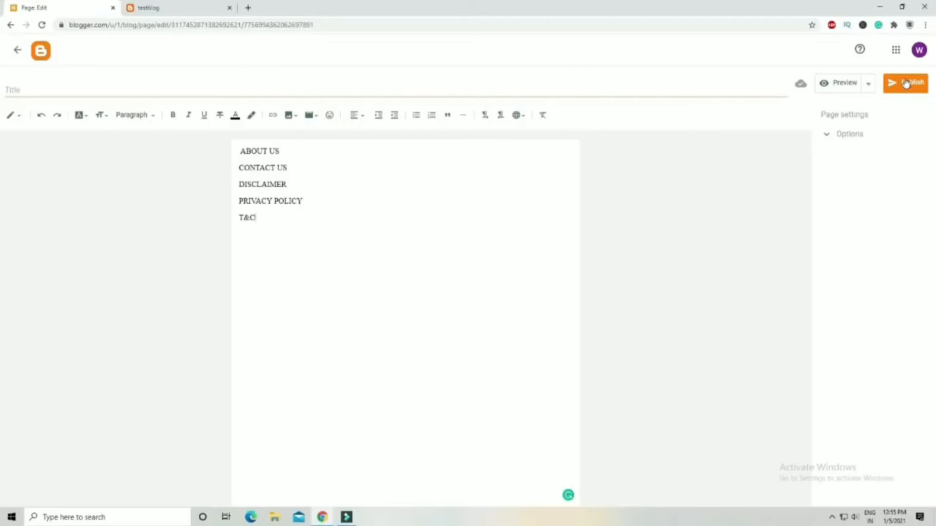
# Title the page PAGES and publish it.
pyautogui.click(597, 97)
pyautogui.write('PAGES')
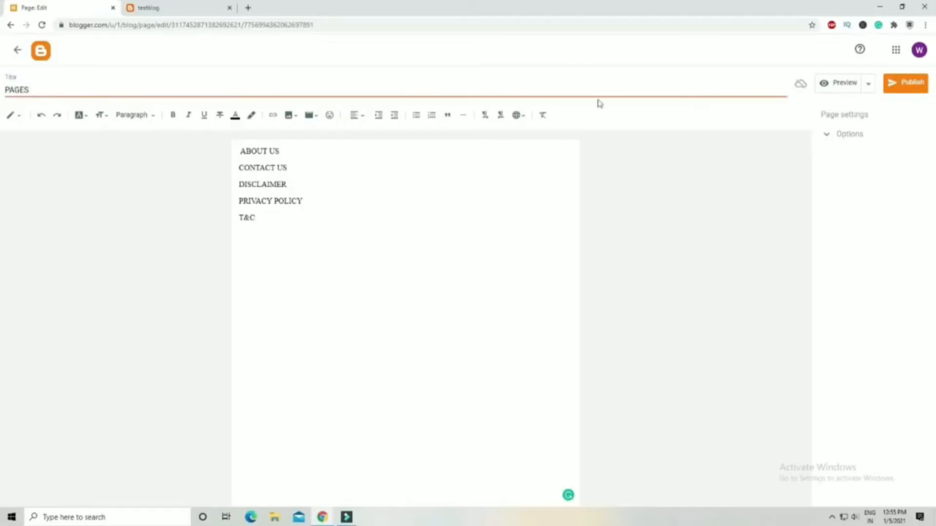
pyautogui.click(902, 84)
pyautogui.click(495, 293)
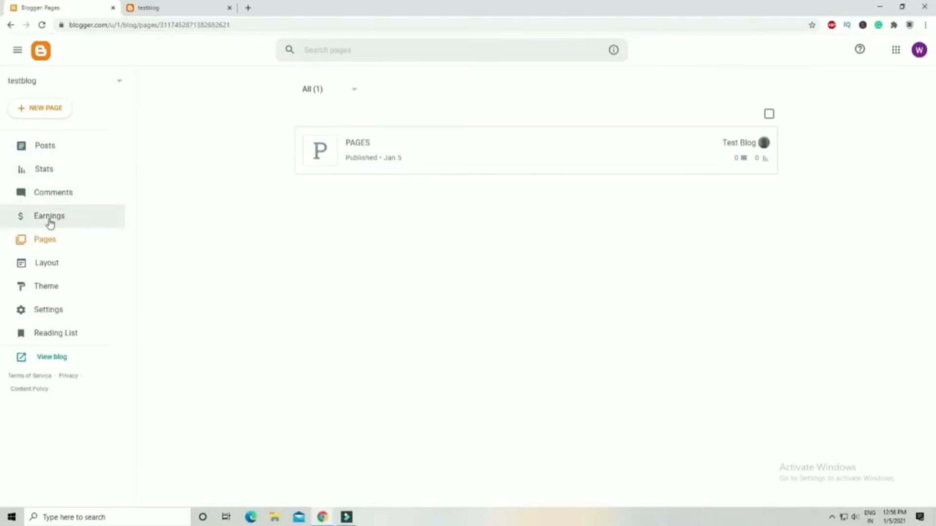
# Review the Earnings and Stats sections of the blog dashboard.
pyautogui.click(75, 219)
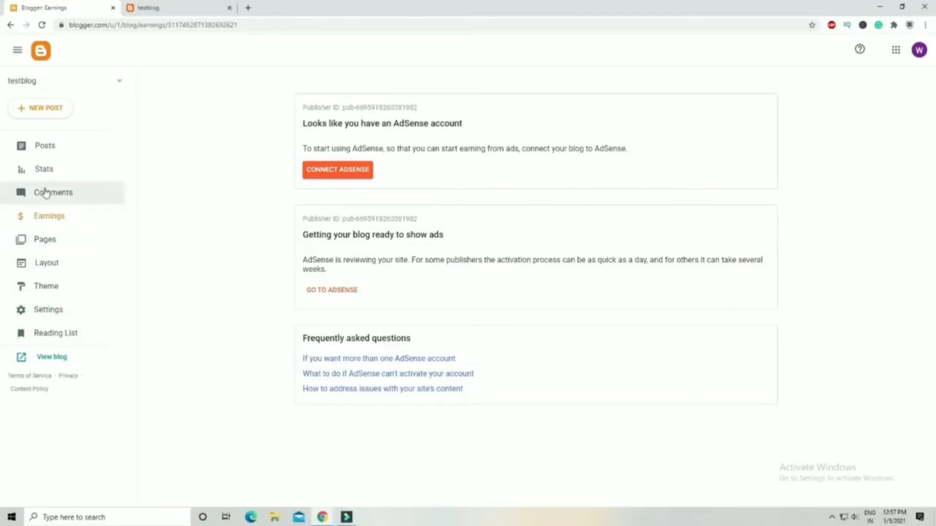
pyautogui.click(57, 174)
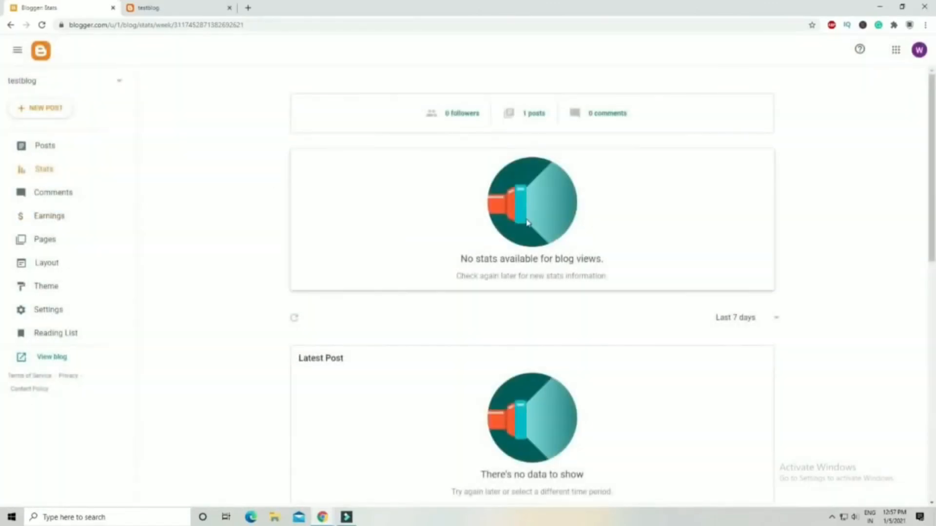
pyautogui.scroll(-2, 476, 257)
# Open the blog Settings and scroll through the Basic, Privacy, Publishing, HTTPS and Permissions options.
pyautogui.click(105, 309)
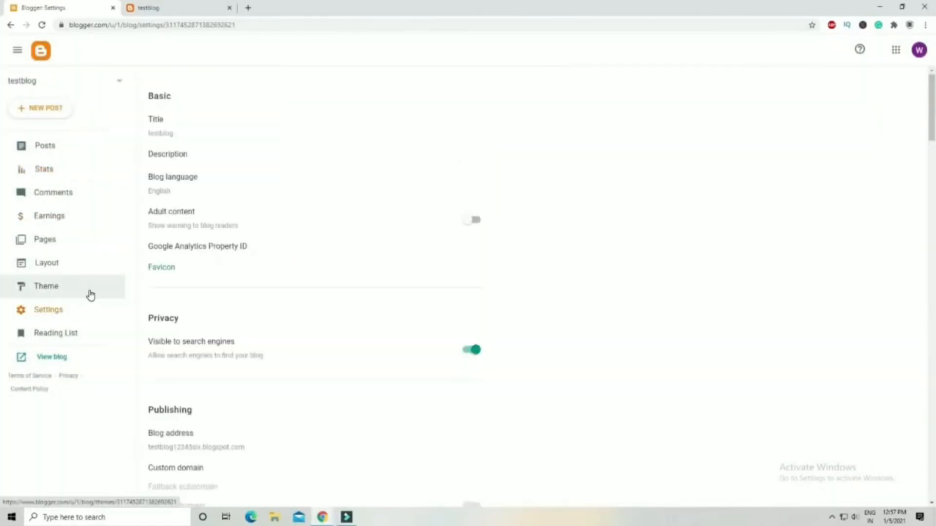
pyautogui.scroll(-6, 260, 154)
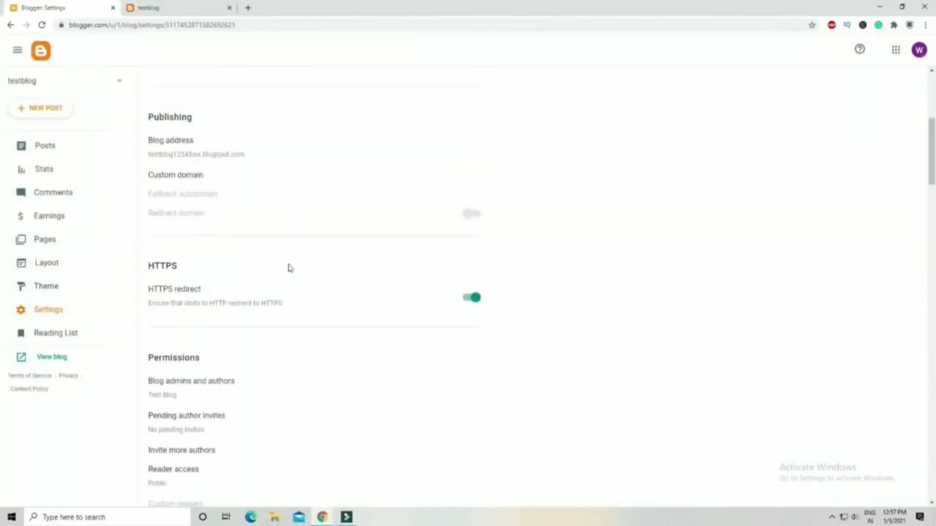
pyautogui.scroll(-3, 362, 259)
pyautogui.scroll(2, 364, 258)
pyautogui.scroll(-2, 363, 259)
pyautogui.scroll(1, 364, 259)
pyautogui.scroll(-1, 364, 259)
pyautogui.scroll(1, 364, 259)
pyautogui.scroll(-1, 363, 259)
pyautogui.scroll(1, 363, 259)
pyautogui.scroll(-1, 364, 259)
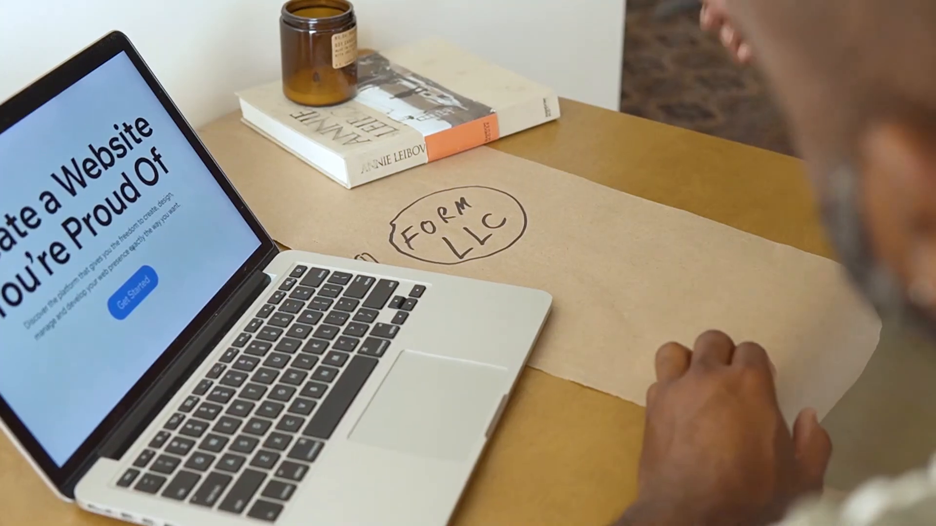